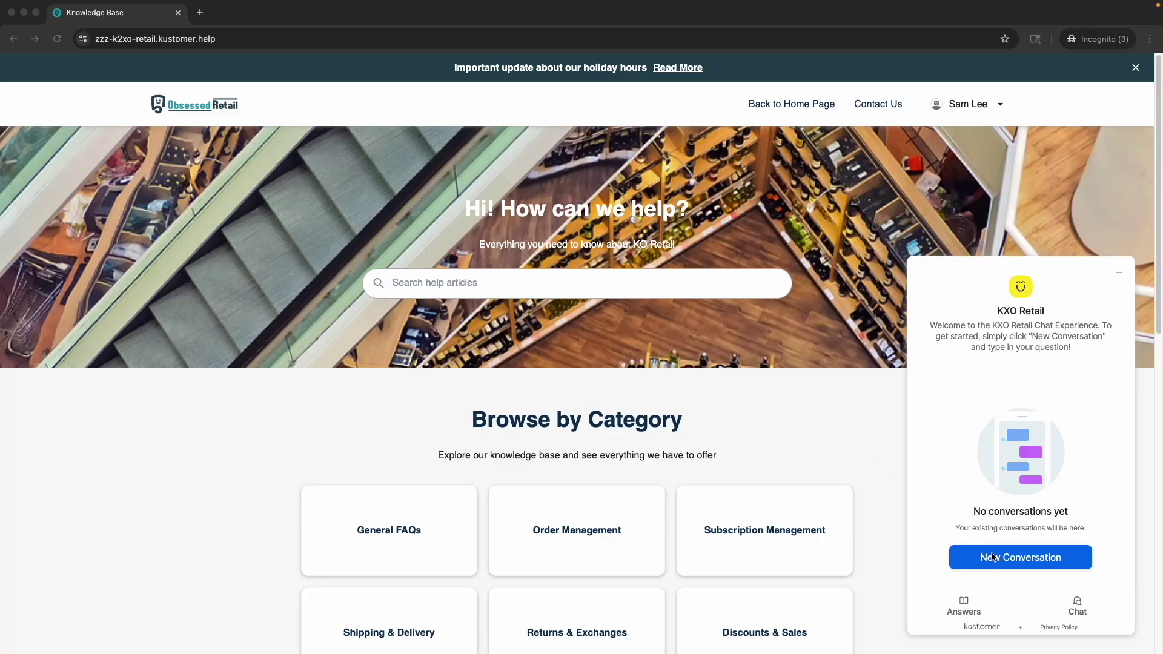
Start a new chat and send the AI agent a question about the return policy and a return.
{"action": "left_click", "coordinate": [1000, 570]}
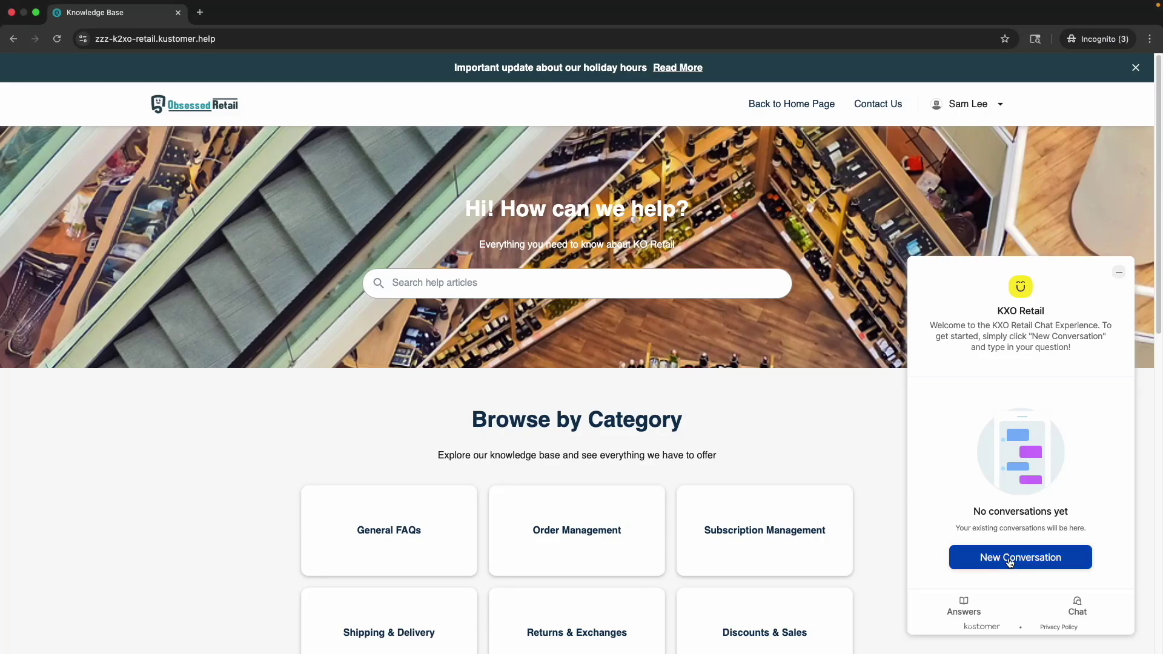
{"action": "type", "text": "Hey, what is your return policy? Can you help me with a return?"}
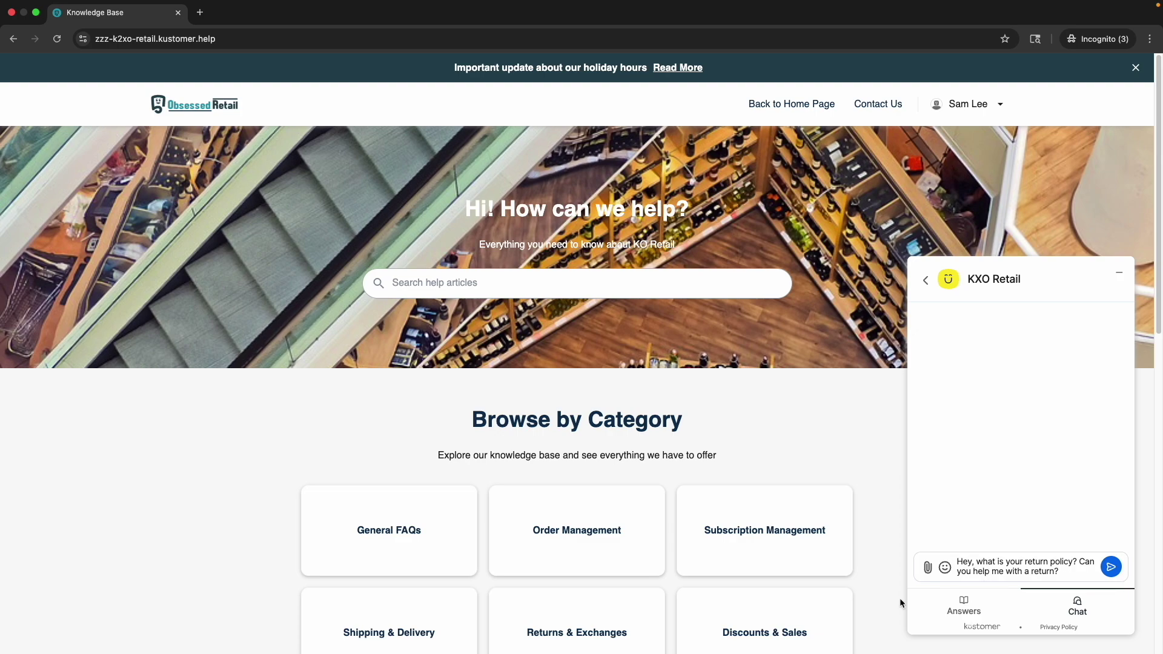
{"action": "key", "text": "Return"}
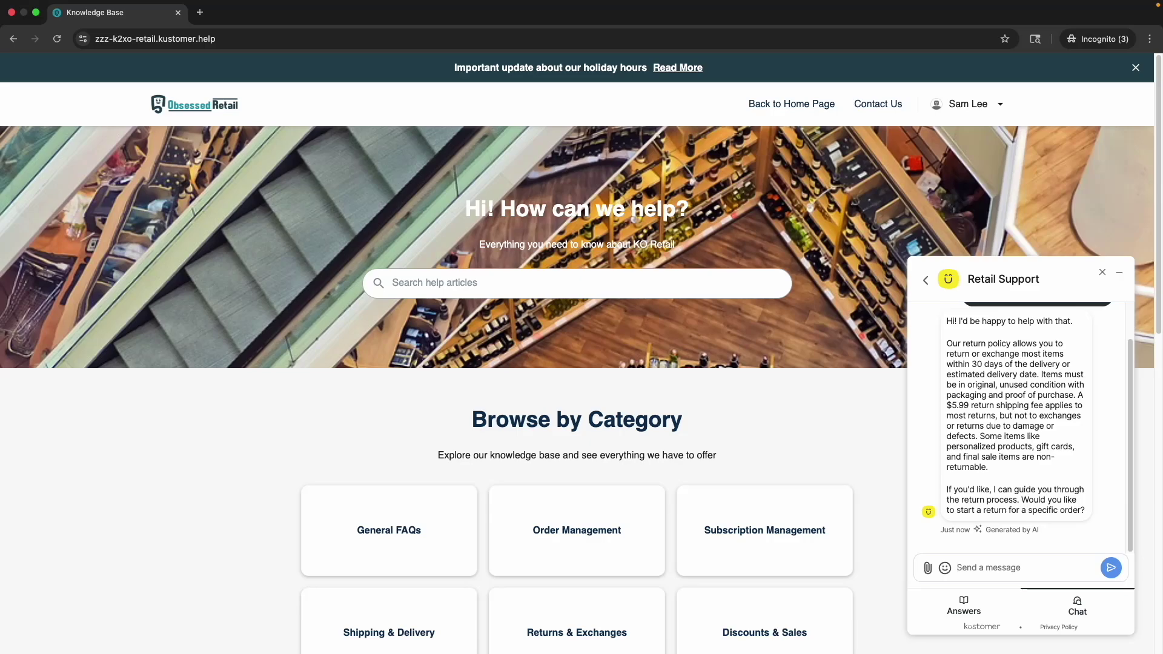
Tell the AI agent the blue full-zip hoodie is too big, and draft the older sweater-order question.
{"action": "type", "text": "I want to return a hoodie I just bought."}
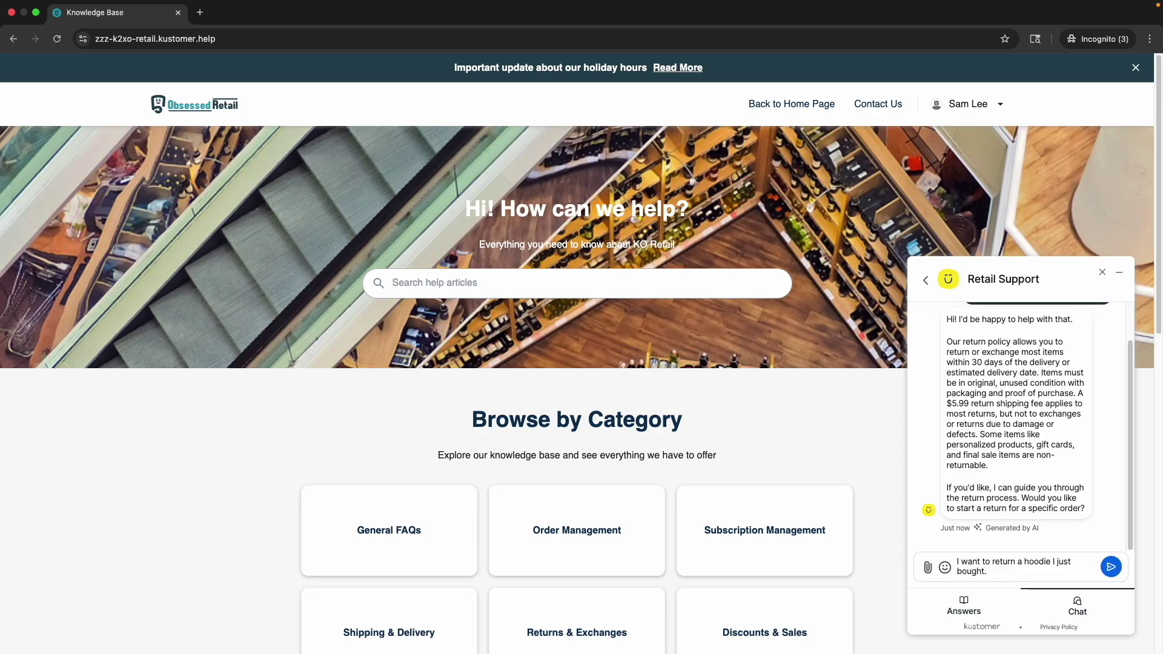
{"action": "key", "text": "Return"}
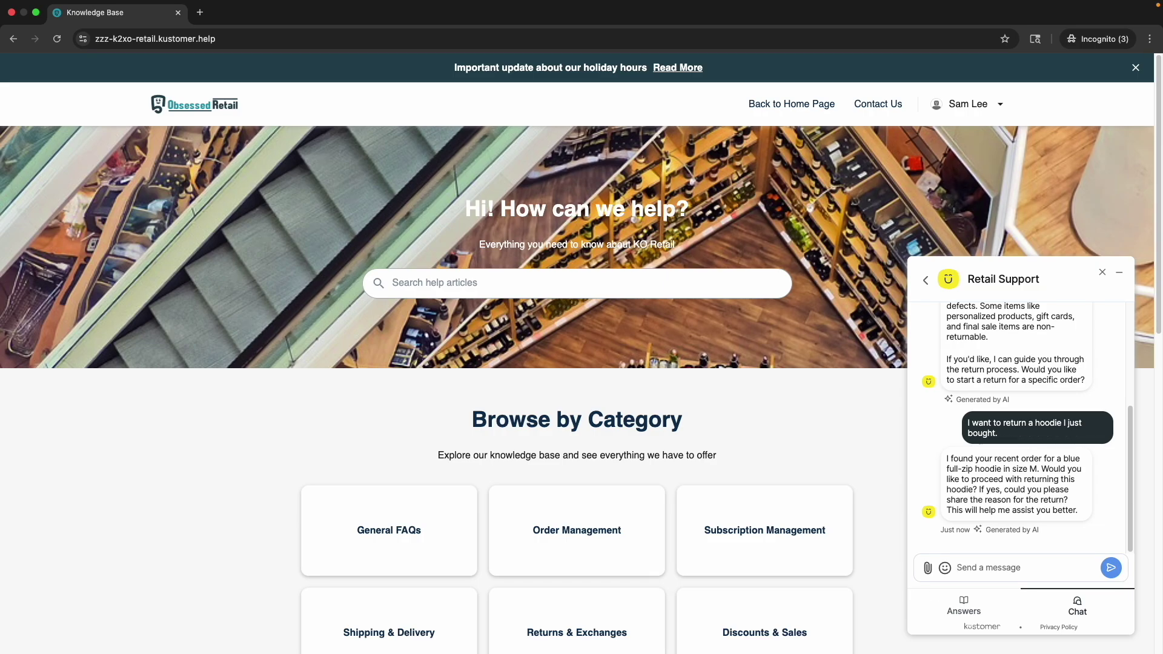
{"action": "type", "text": "Yes, this is what I want to return. It's too big."}
{"action": "key", "text": "Return"}
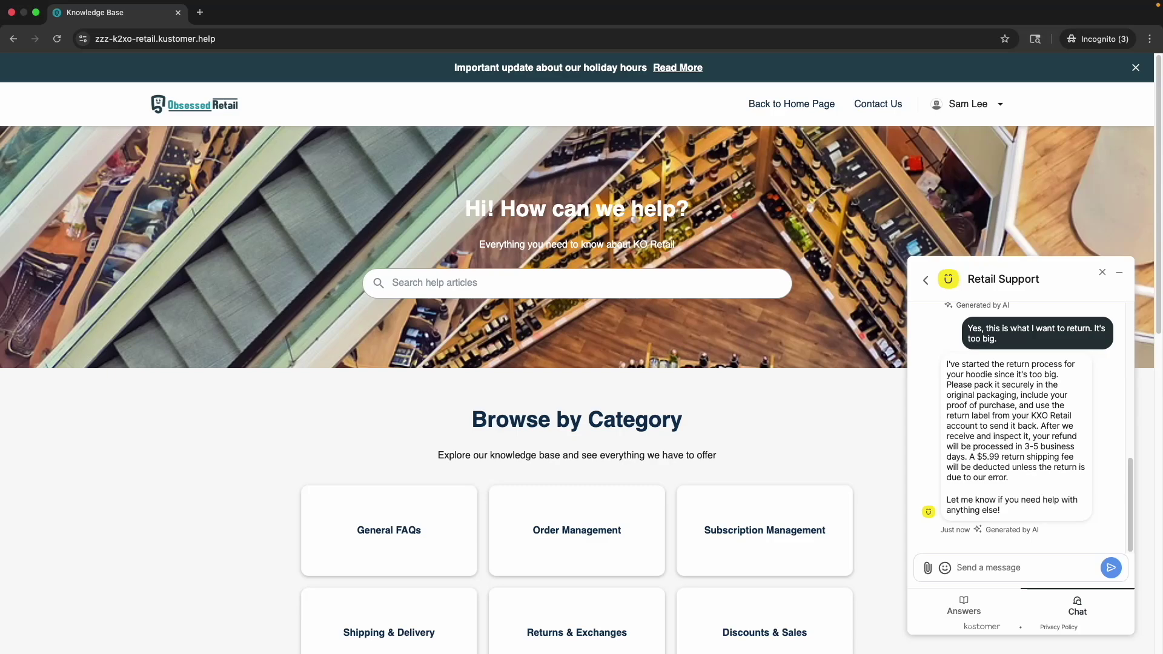
{"action": "type", "text": "I bought a sweater a while ago. Can you find this order for me? When did I buy it? I don't think I can return it but I haven't worn it."}
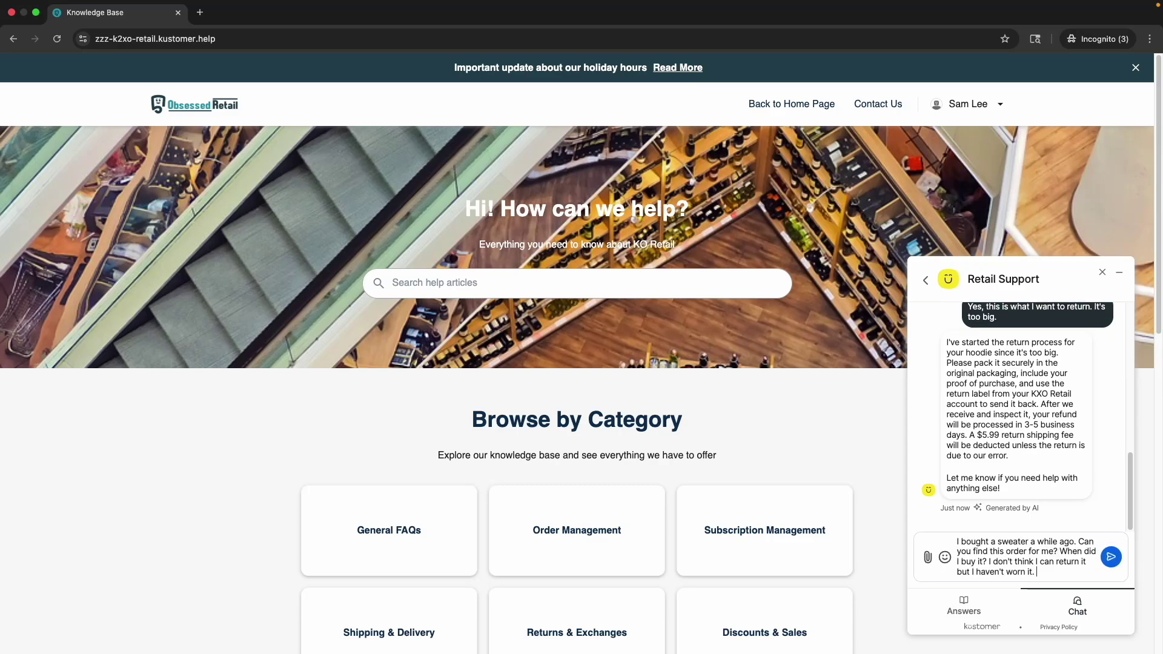
Send the older sweater-order question, then ask 'Can I speak to an agent?'.
{"action": "key", "text": "Return"}
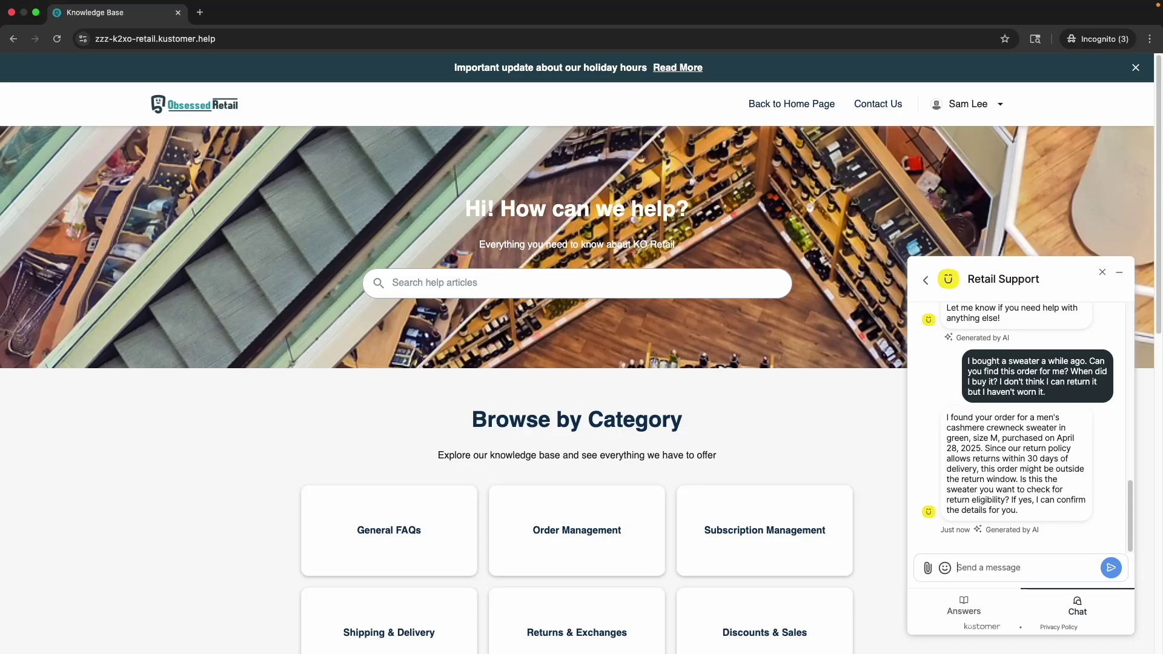
{"action": "type", "text": "Can I speak to an agent?"}
{"action": "key", "text": "Return"}
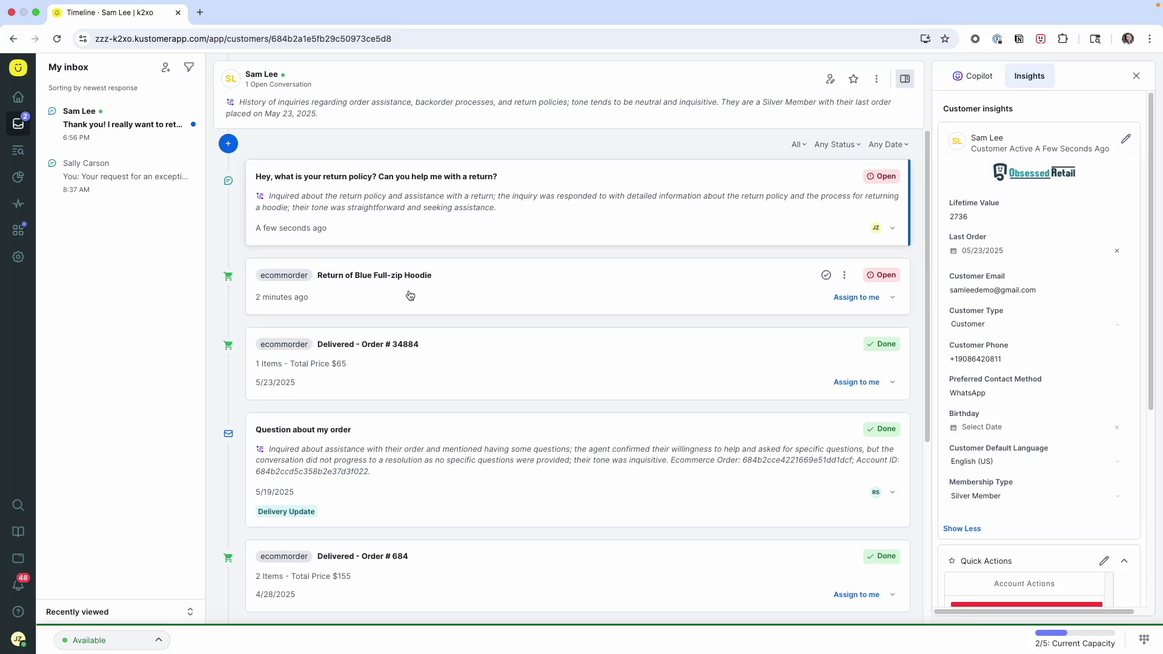
Expand the return-policy conversation thread and switch the side panel to Copilot.
{"action": "left_click", "coordinate": [532, 223]}
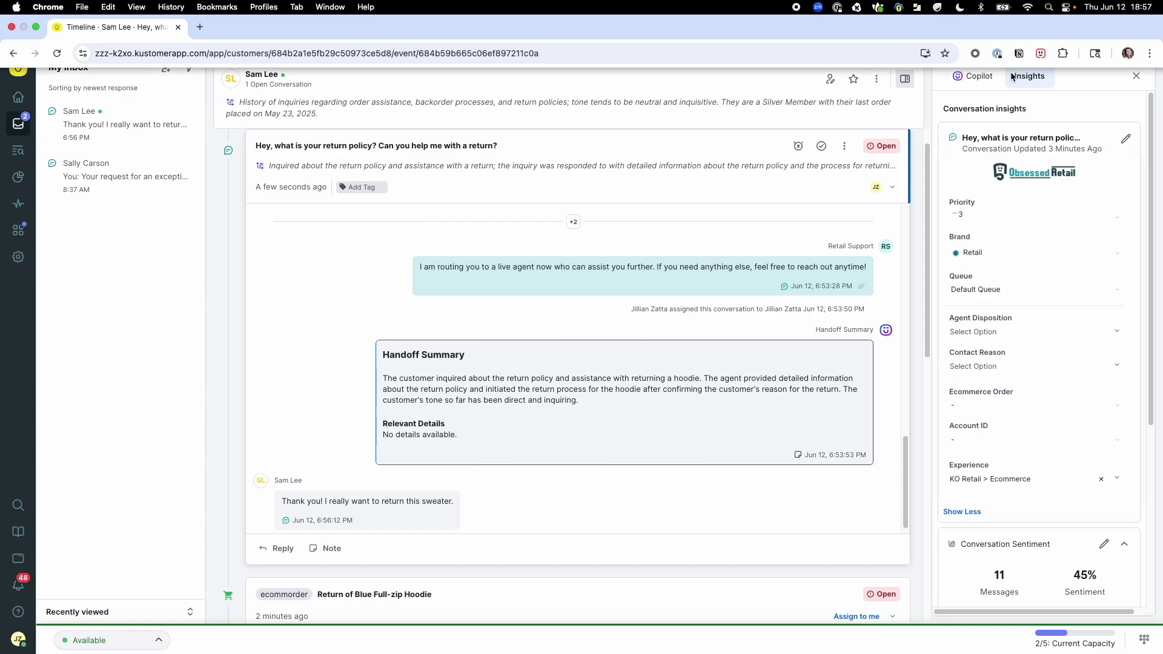
{"action": "left_click", "coordinate": [976, 77]}
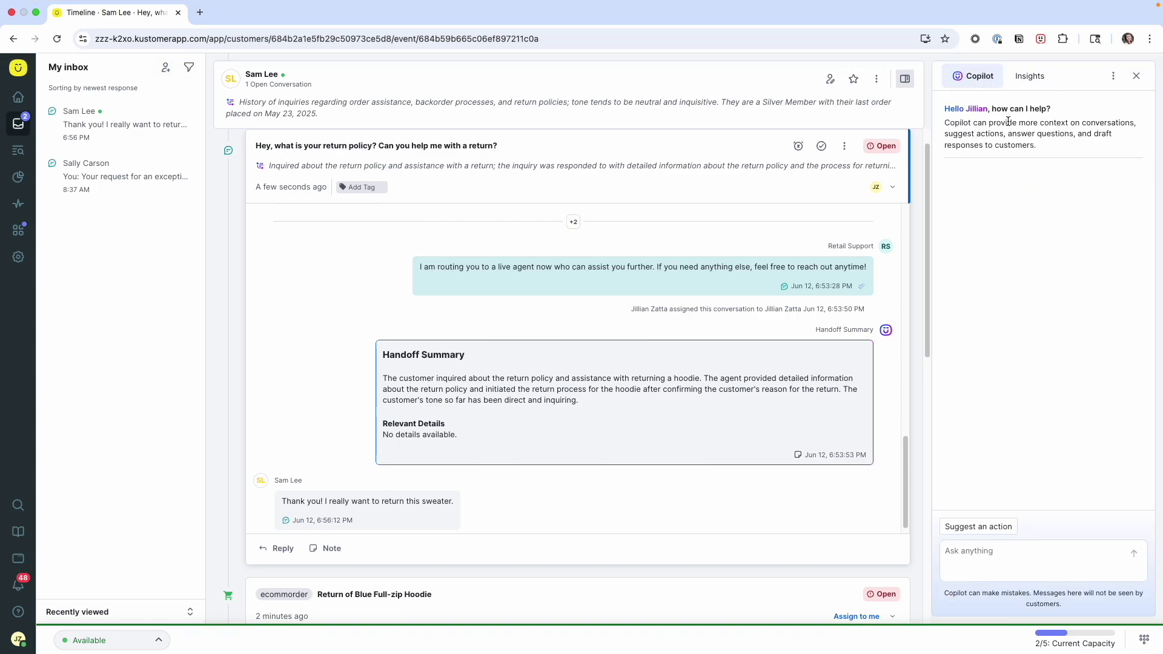
Get Copilot's suggested Silver Member exception reply, review its 6 sources, and put it in the draft.
{"action": "left_click", "coordinate": [967, 532]}
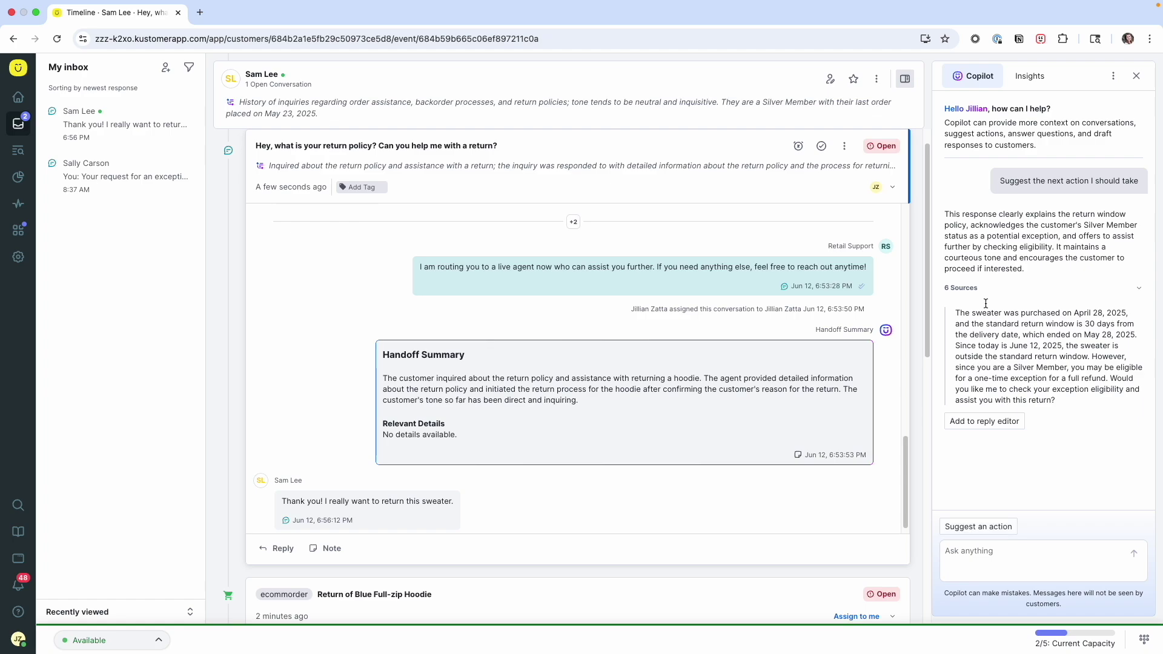
{"action": "left_click", "coordinate": [972, 288]}
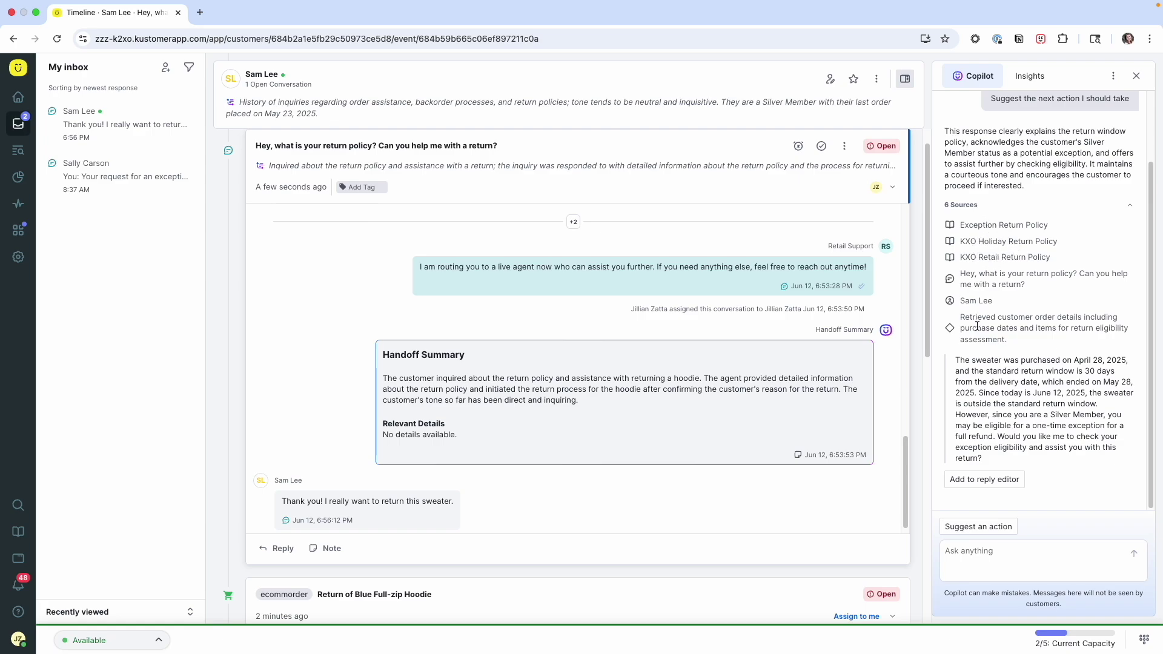
{"action": "left_click", "coordinate": [970, 203]}
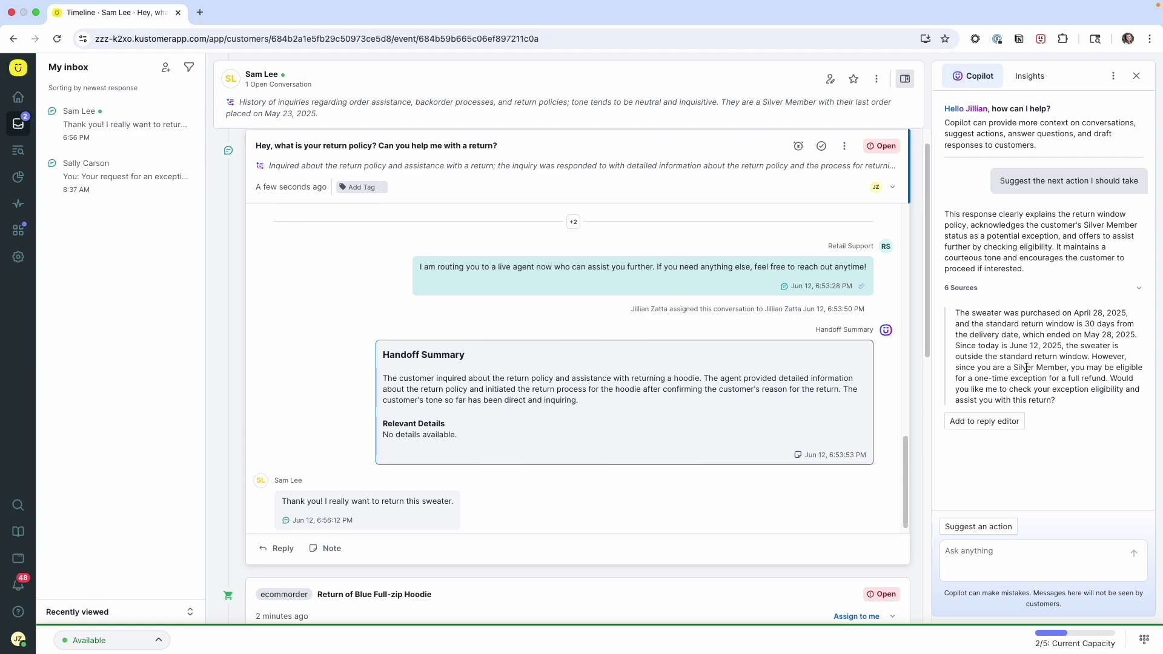
{"action": "left_click", "coordinate": [981, 420]}
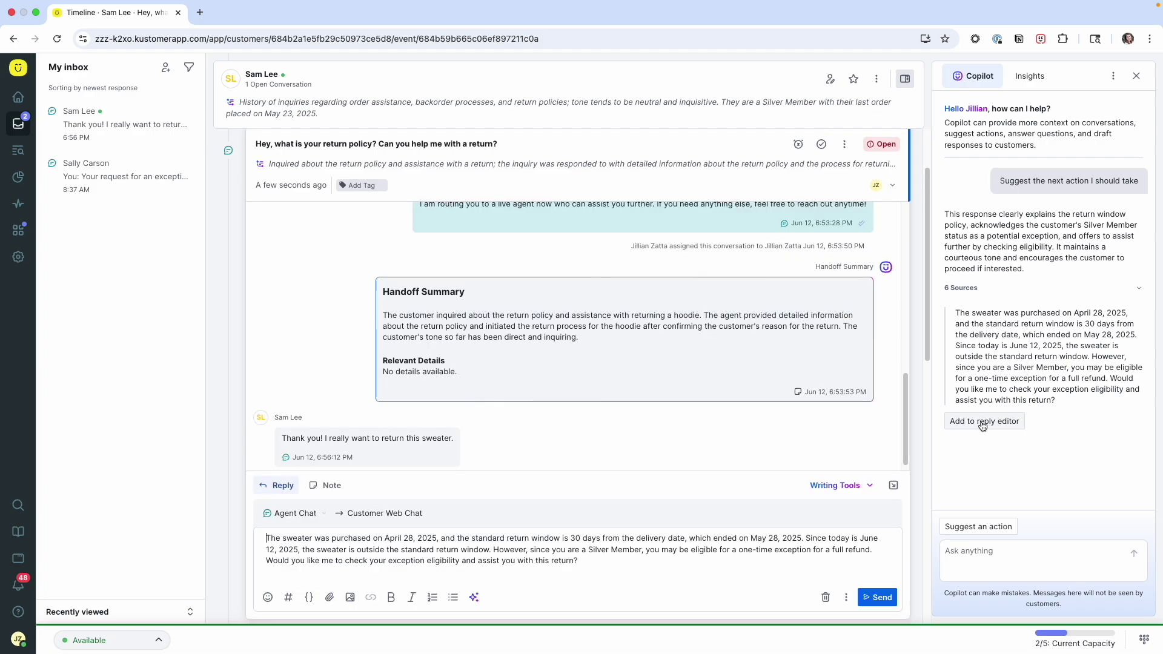
Send the Silver Member exception reply to the customer and begin a new Copilot question.
{"action": "left_click", "coordinate": [868, 592]}
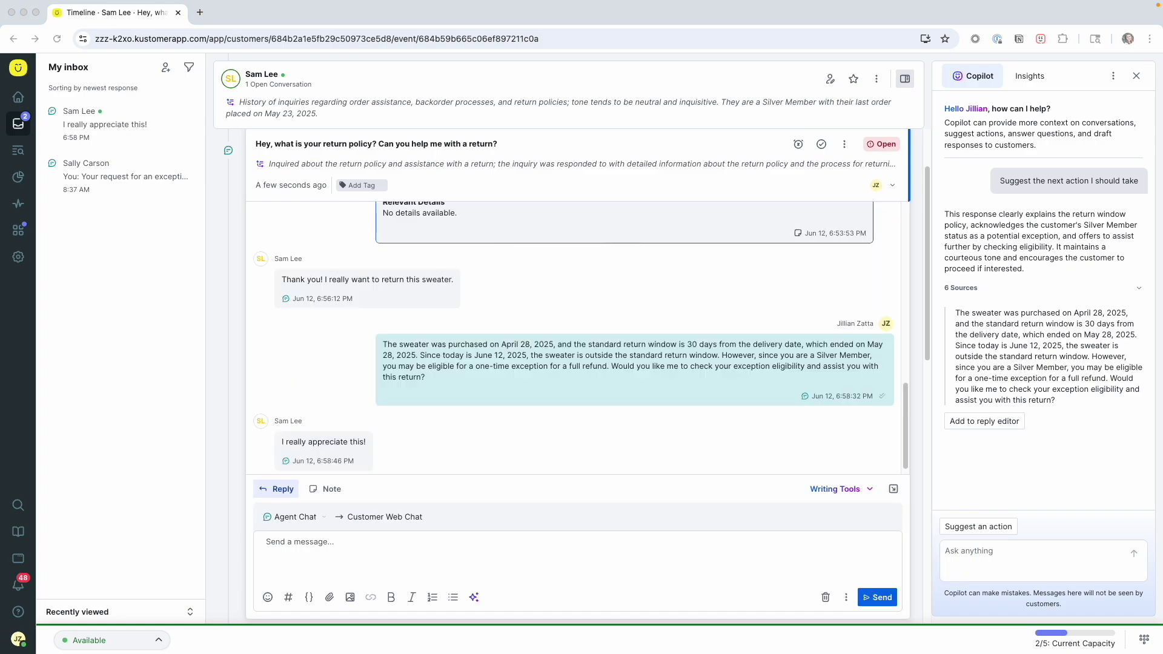
{"action": "left_click", "coordinate": [1045, 568]}
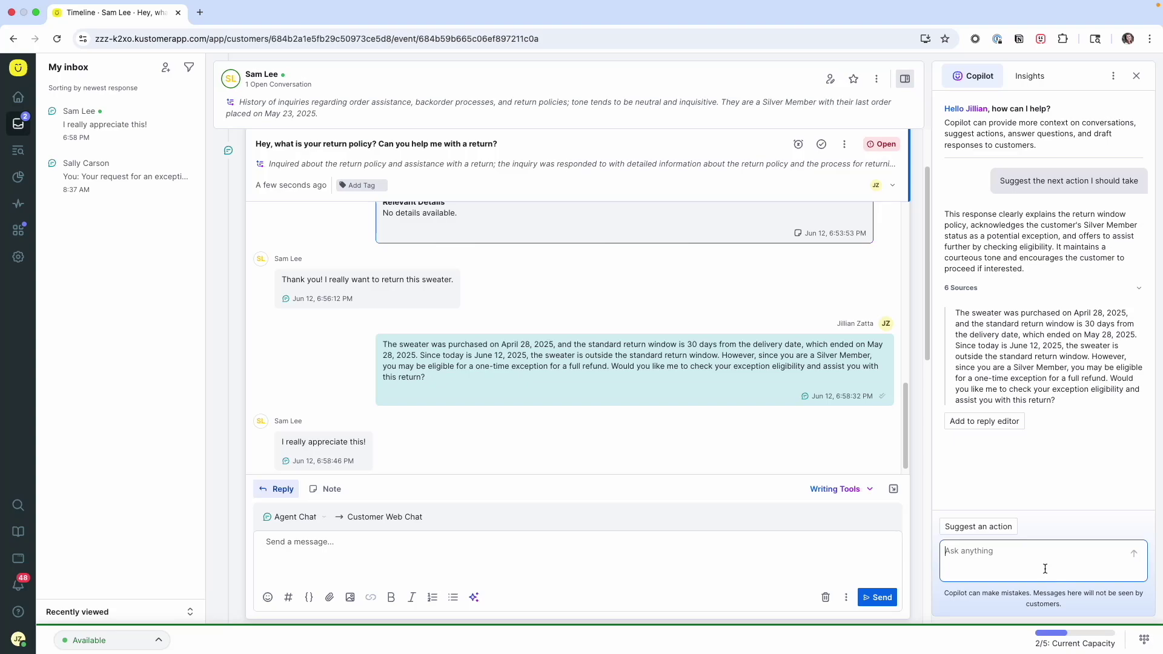
Have Copilot create a return for the men's cashmere crewneck sweater and confirm it.
{"action": "type", "text": "Please let me create a return for Sam"}
{"action": "key", "text": "Return"}
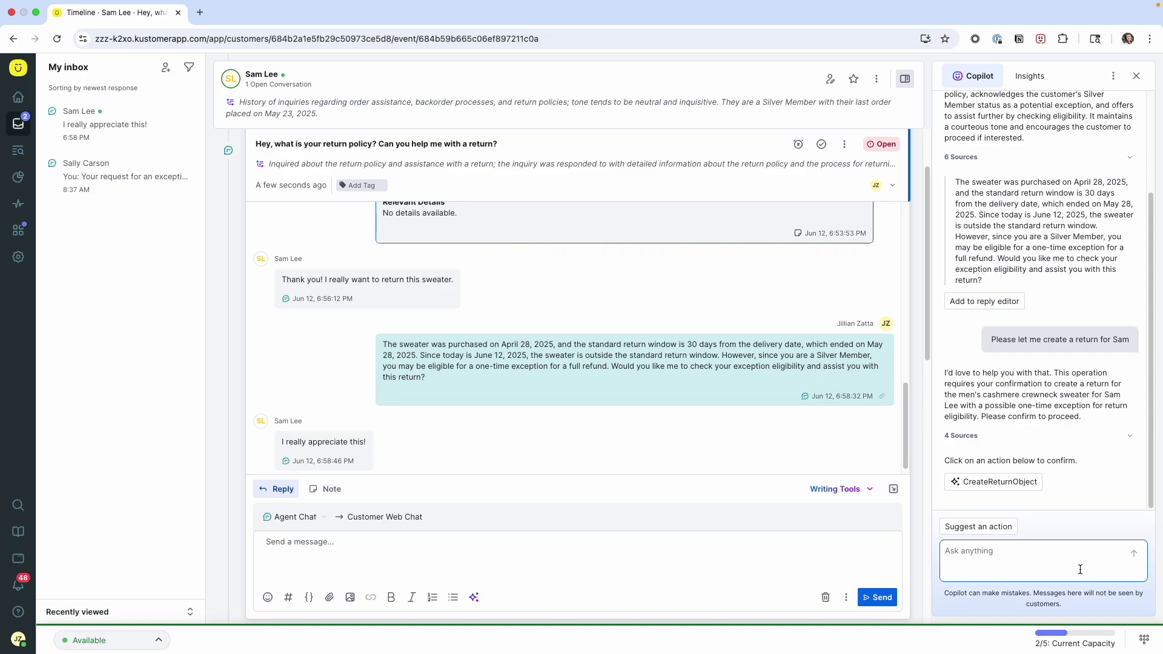
{"action": "left_click", "coordinate": [1021, 491]}
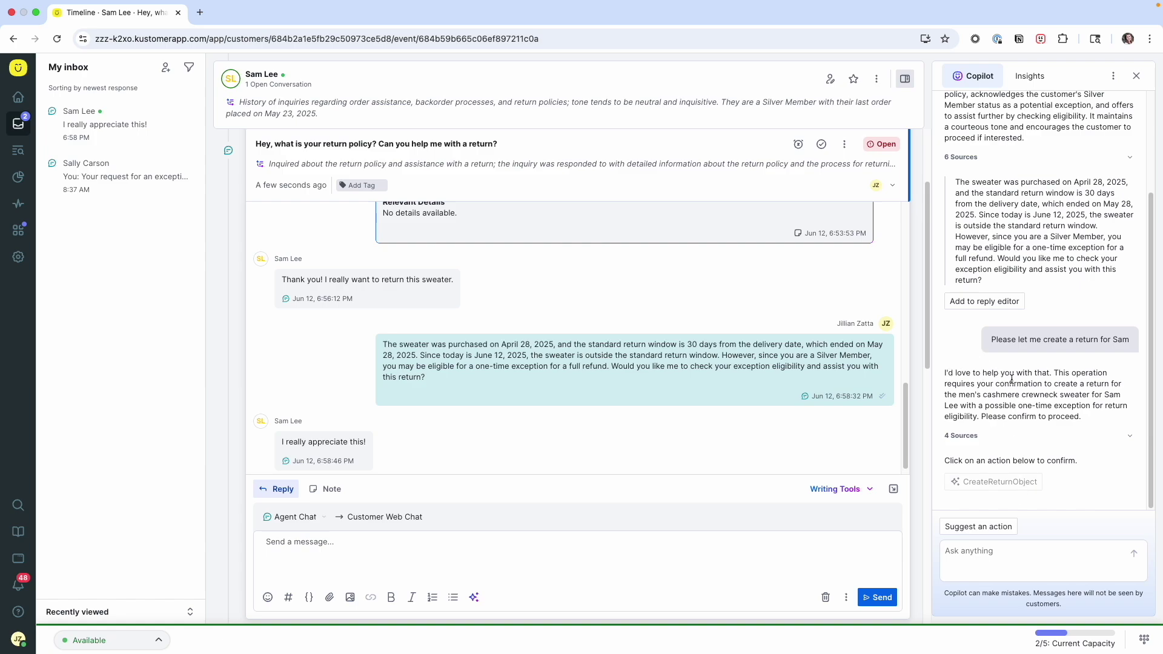
{"action": "left_click_drag", "start_coordinate": [927, 318], "coordinate": [894, 232]}
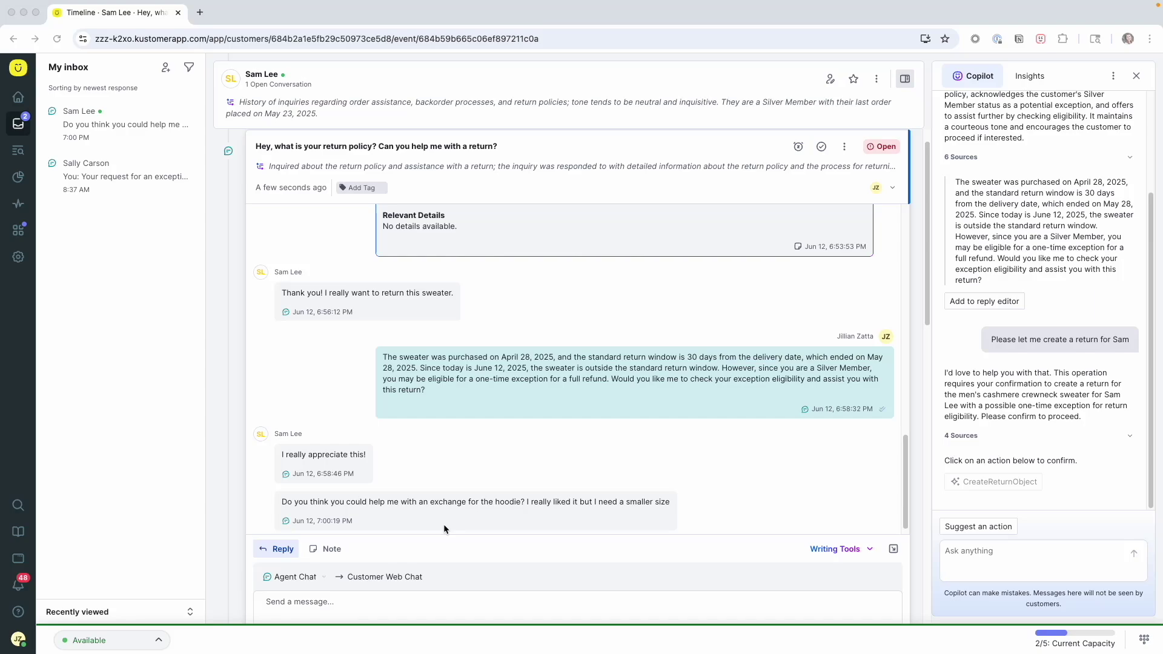
{"action": "left_click_drag", "start_coordinate": [926, 273], "coordinate": [923, 311]}
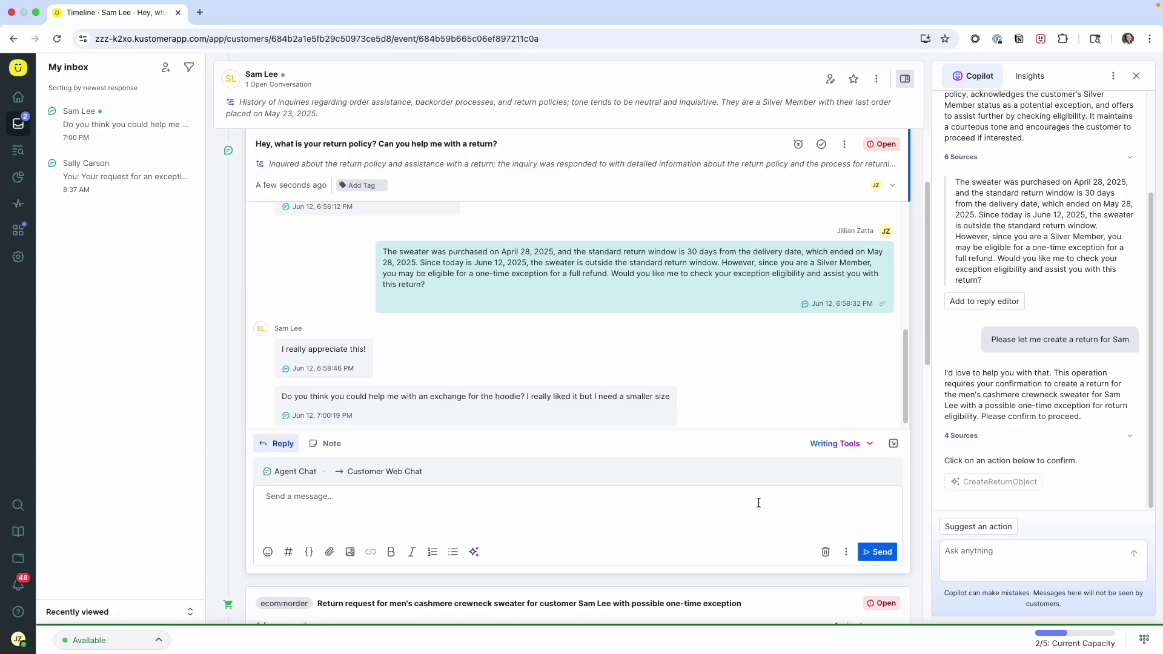
Reassign the conversation to Retail Support with an AI note asking it to process the hoodie exchange.
{"action": "left_click", "coordinate": [883, 186]}
{"action": "left_click", "coordinate": [771, 306]}
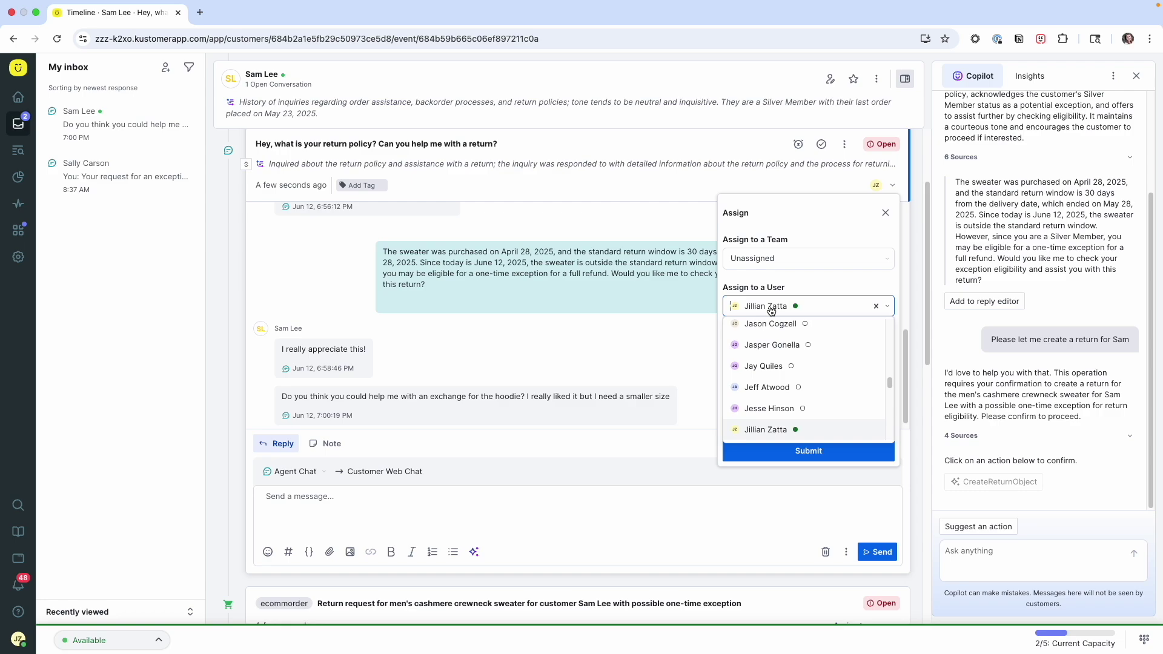
{"action": "type", "text": "ret"}
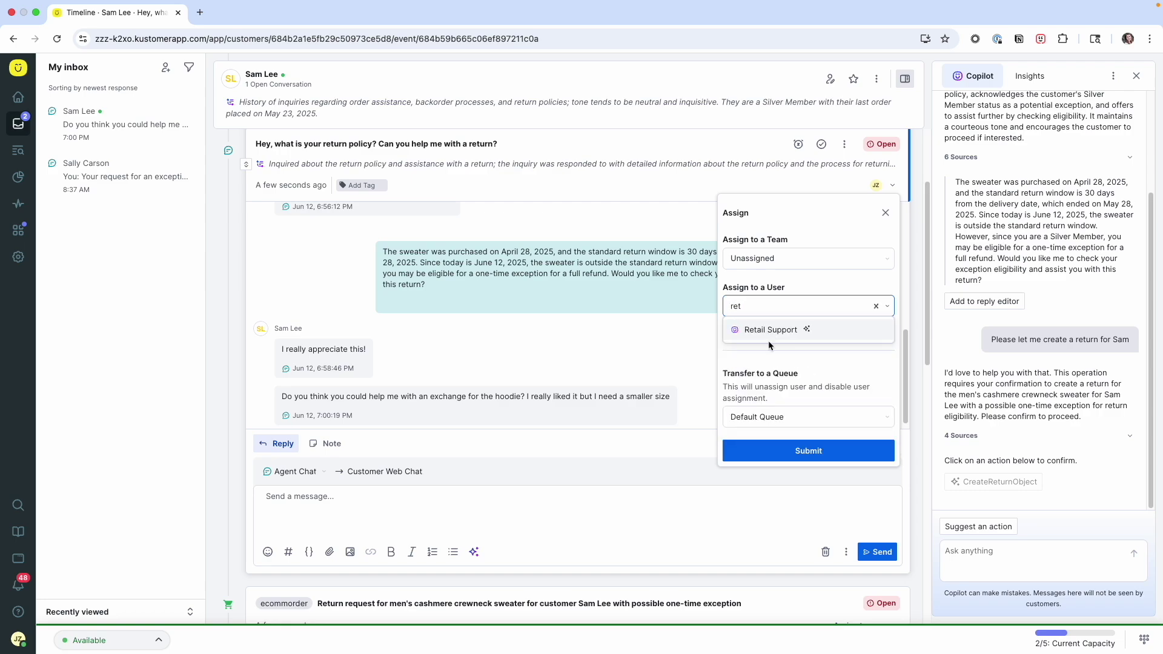
{"action": "left_click", "coordinate": [772, 330]}
{"action": "left_click", "coordinate": [756, 398]}
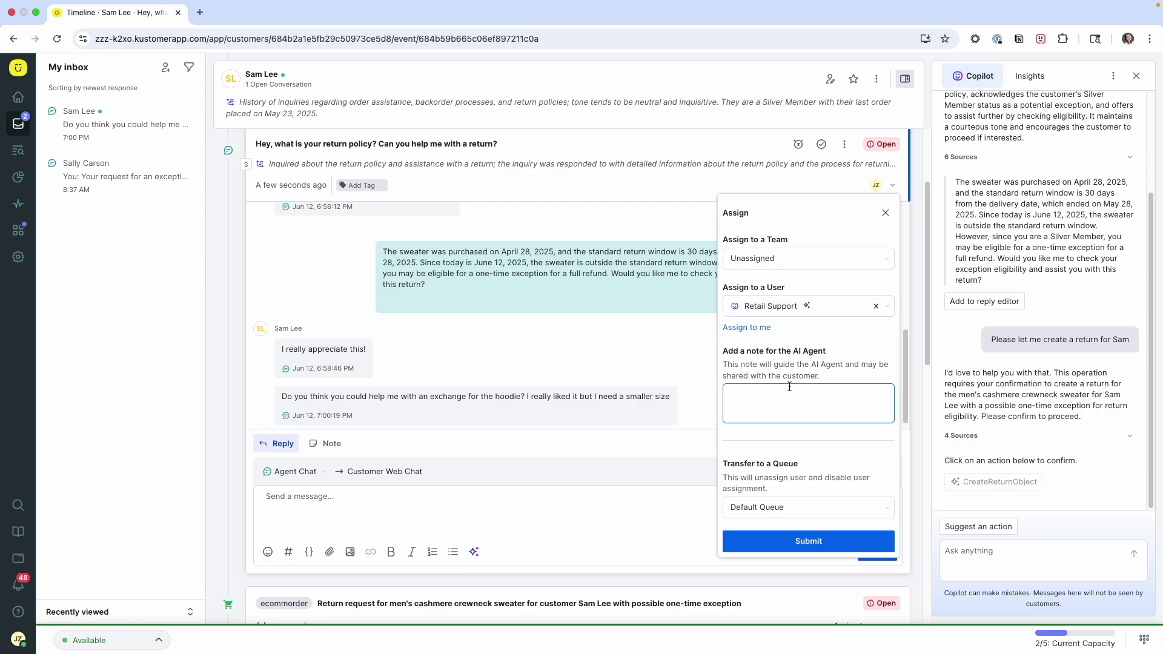
{"action": "type", "text": "Please process an exchange for Sam"}
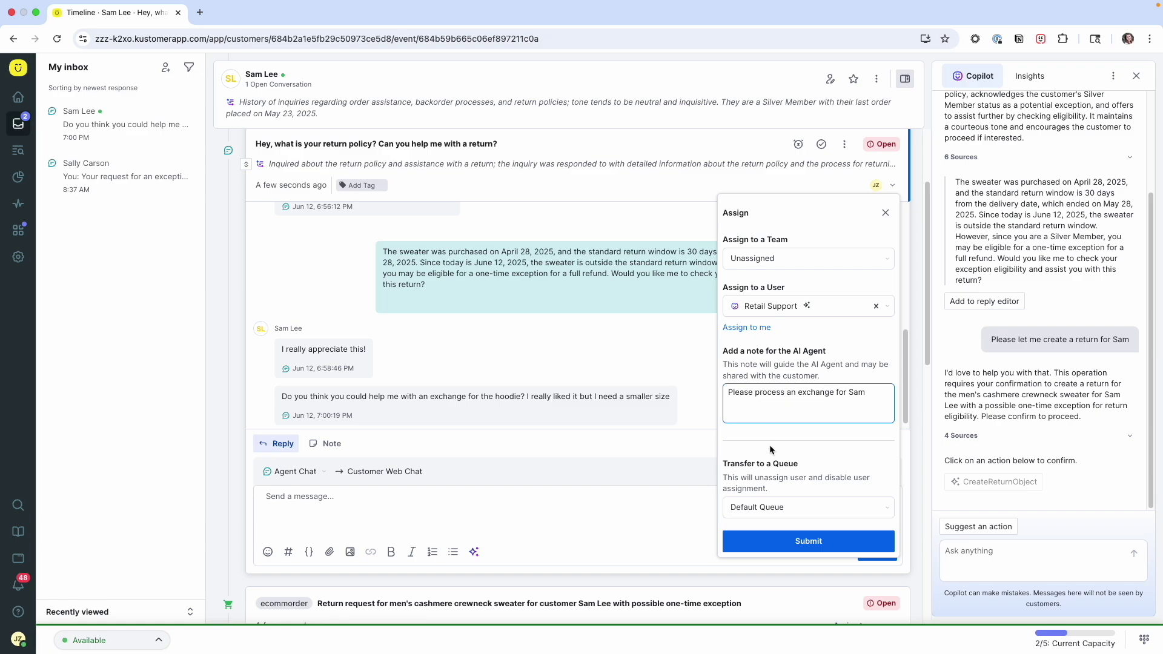
{"action": "left_click", "coordinate": [783, 539]}
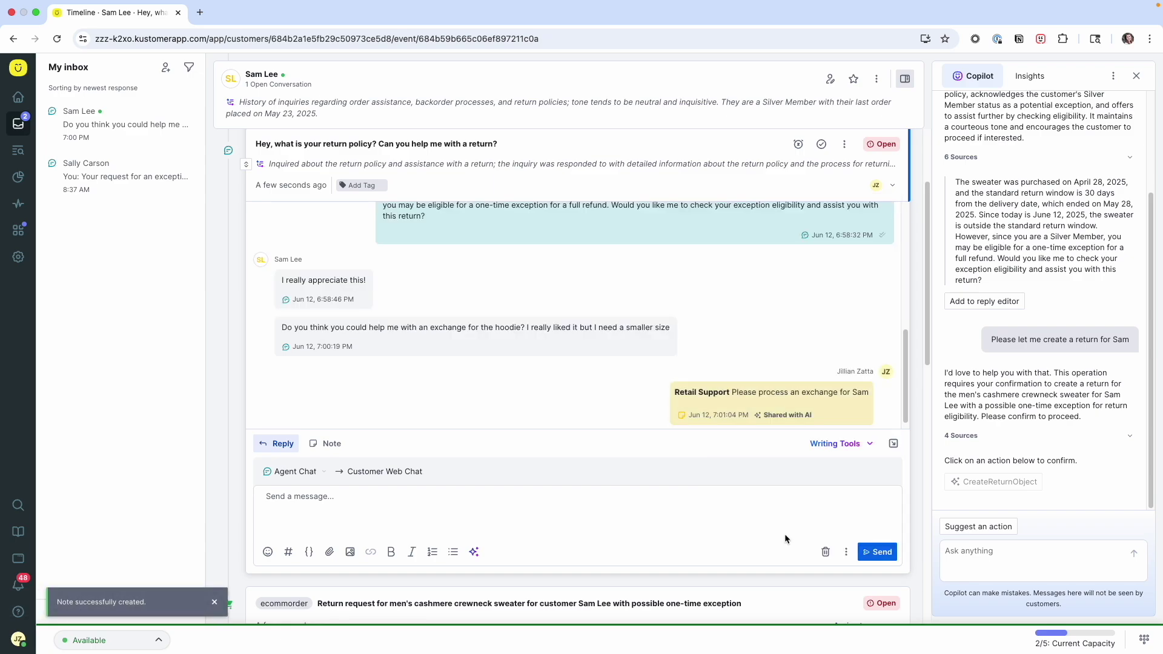